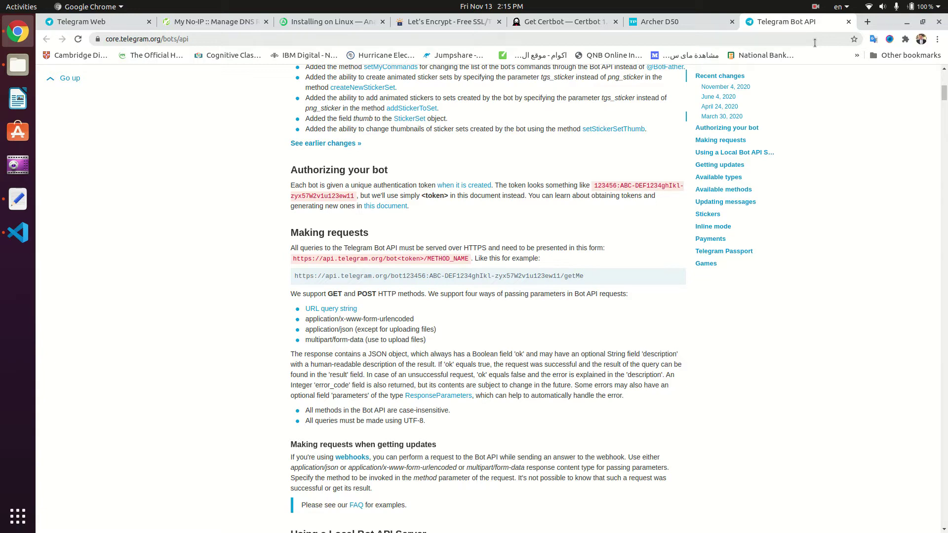
- Scroll through the Bot API documentation to reach the request format section
{"action": "scroll", "coordinate": [631, 202], "scroll_direction": "up", "scroll_amount": 2}
{"action": "scroll", "coordinate": [627, 196], "scroll_direction": "down", "scroll_amount": 5}
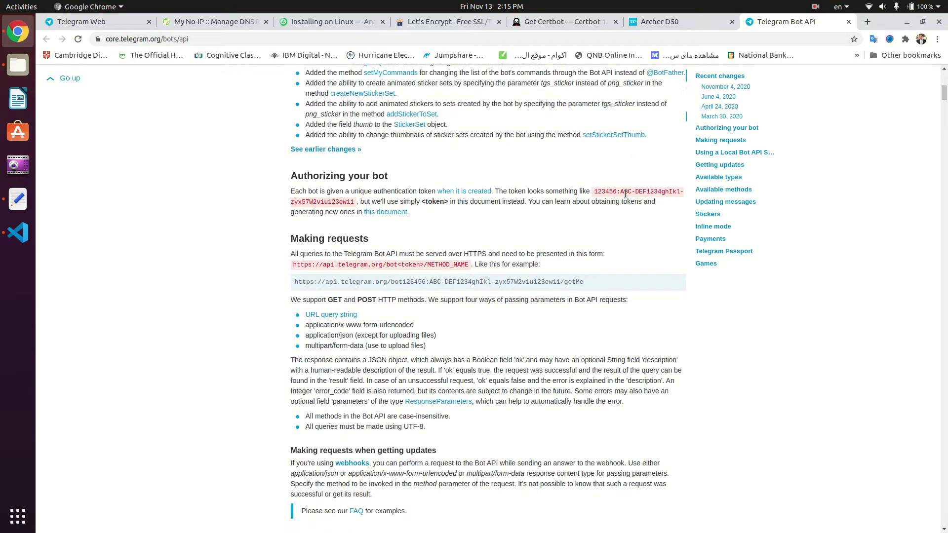
{"action": "scroll", "coordinate": [627, 195], "scroll_direction": "down", "scroll_amount": 5}
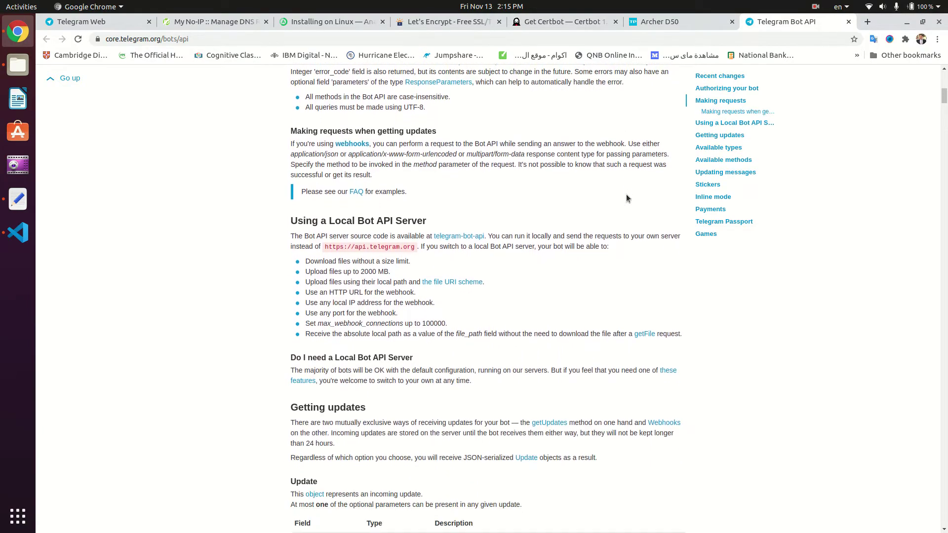
{"action": "scroll", "coordinate": [627, 198], "scroll_direction": "up", "scroll_amount": 4}
{"action": "scroll", "coordinate": [627, 198], "scroll_direction": "up", "scroll_amount": 3}
{"action": "scroll", "coordinate": [627, 198], "scroll_direction": "up", "scroll_amount": 3}
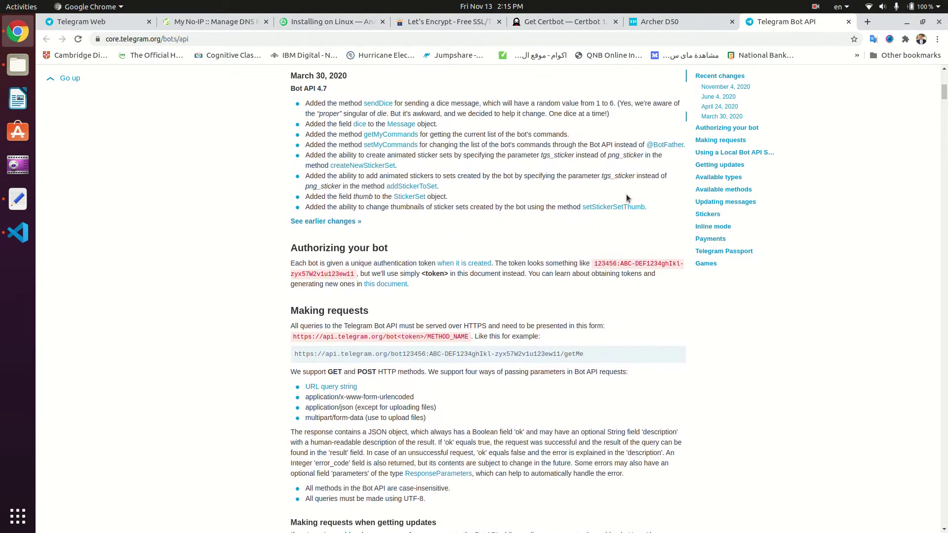
{"action": "scroll", "coordinate": [627, 196], "scroll_direction": "down", "scroll_amount": 8}
{"action": "scroll", "coordinate": [626, 194], "scroll_direction": "down", "scroll_amount": 15}
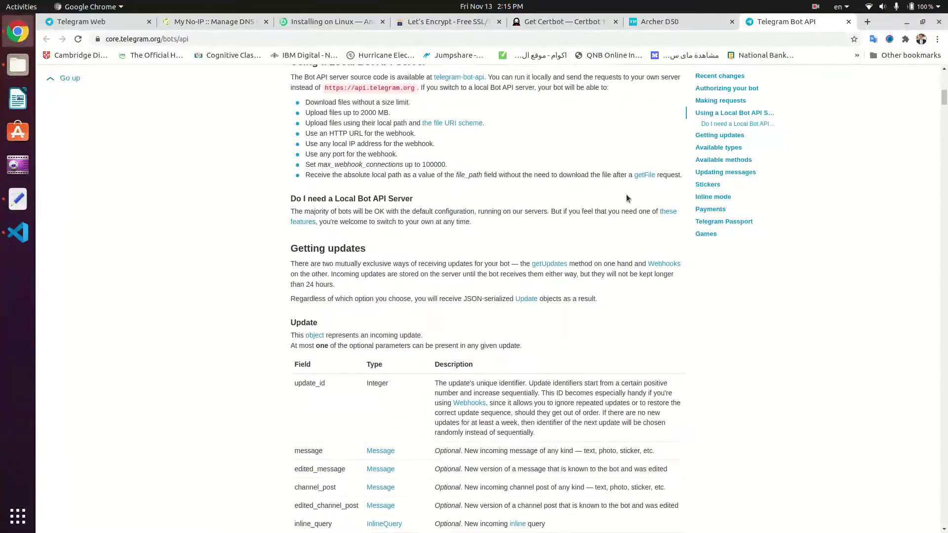
{"action": "scroll", "coordinate": [626, 194], "scroll_direction": "down", "scroll_amount": 6}
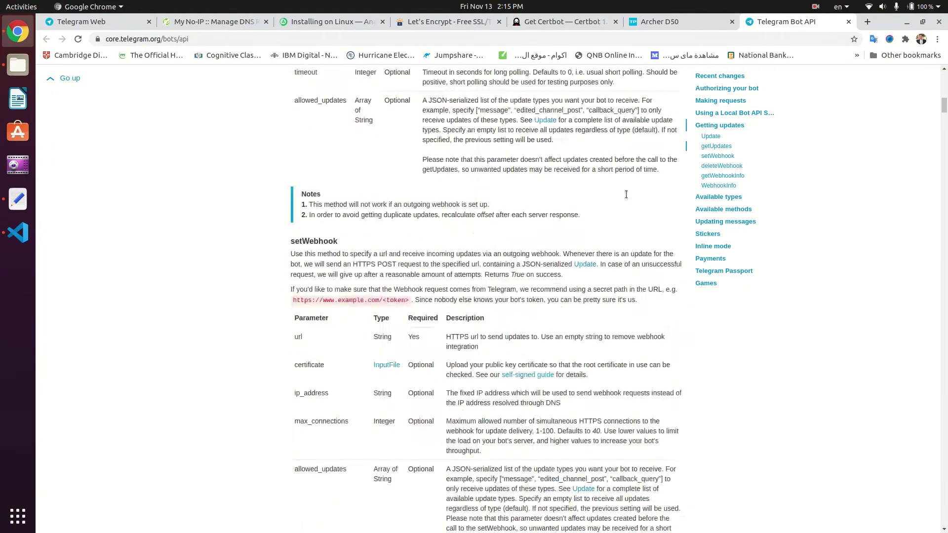
{"action": "scroll", "coordinate": [627, 197], "scroll_direction": "up", "scroll_amount": 4}
{"action": "scroll", "coordinate": [627, 198], "scroll_direction": "up", "scroll_amount": 15}
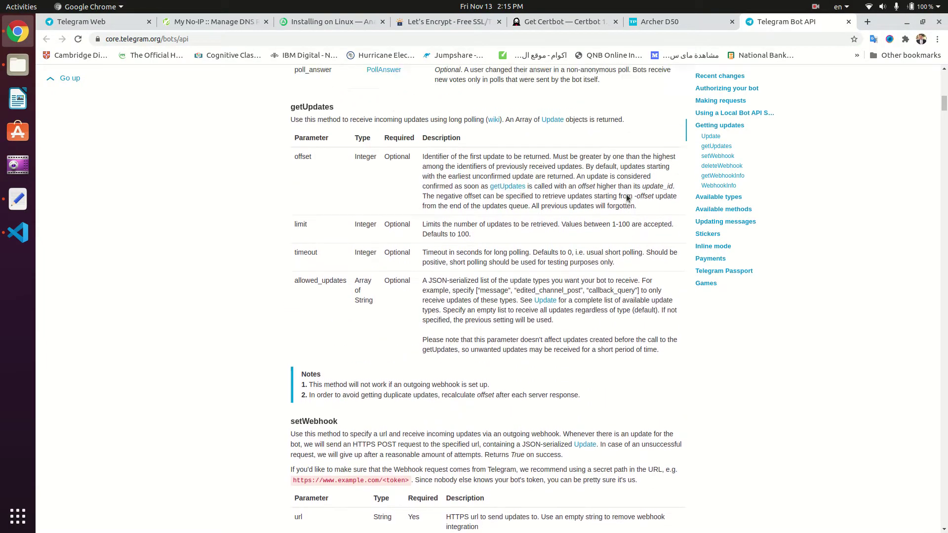
{"action": "scroll", "coordinate": [626, 198], "scroll_direction": "up", "scroll_amount": 2}
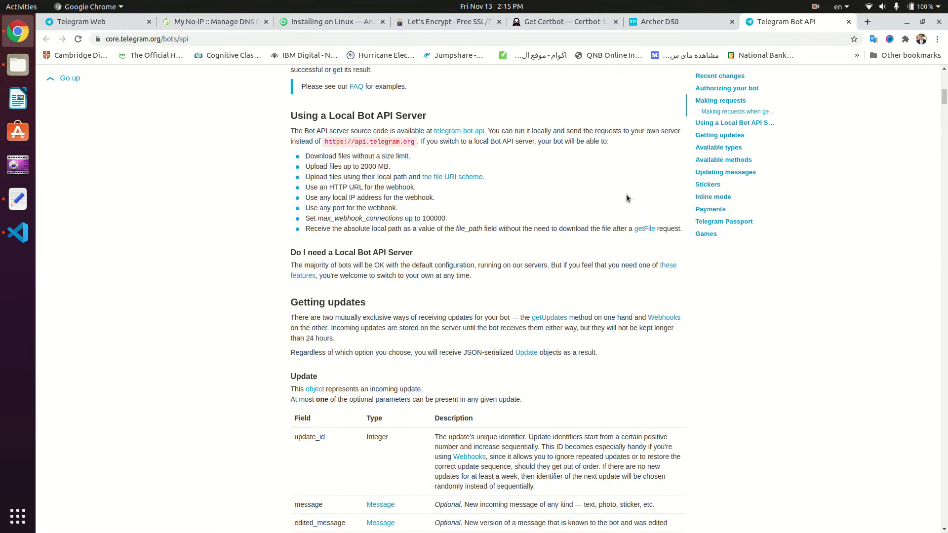
{"action": "scroll", "coordinate": [626, 198], "scroll_direction": "up", "scroll_amount": 5}
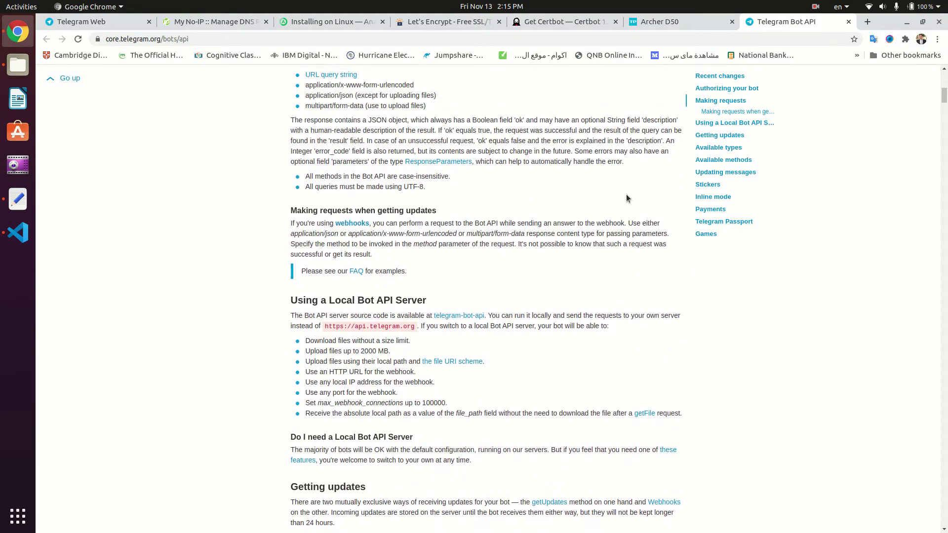
{"action": "scroll", "coordinate": [626, 198], "scroll_direction": "down", "scroll_amount": 3}
{"action": "scroll", "coordinate": [626, 198], "scroll_direction": "up", "scroll_amount": 4}
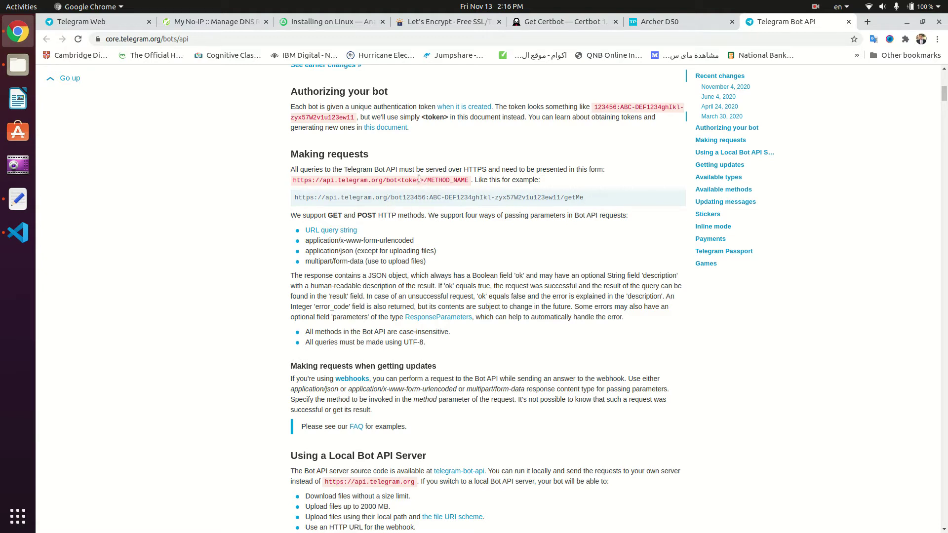
- Highlight parts of the request URL format: the API host, 'bot' and METHOD_NAME
{"action": "triple_click", "coordinate": [341, 181]}
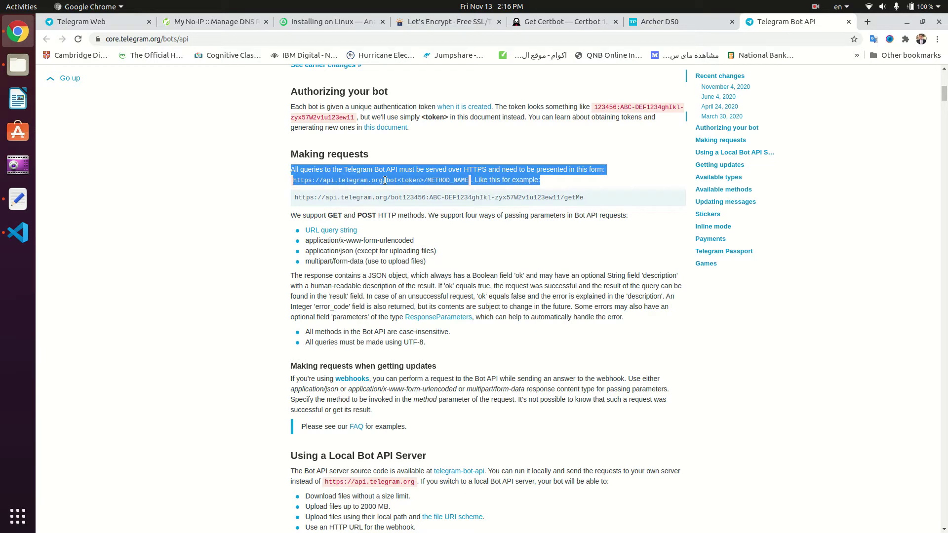
{"action": "left_click", "coordinate": [385, 180]}
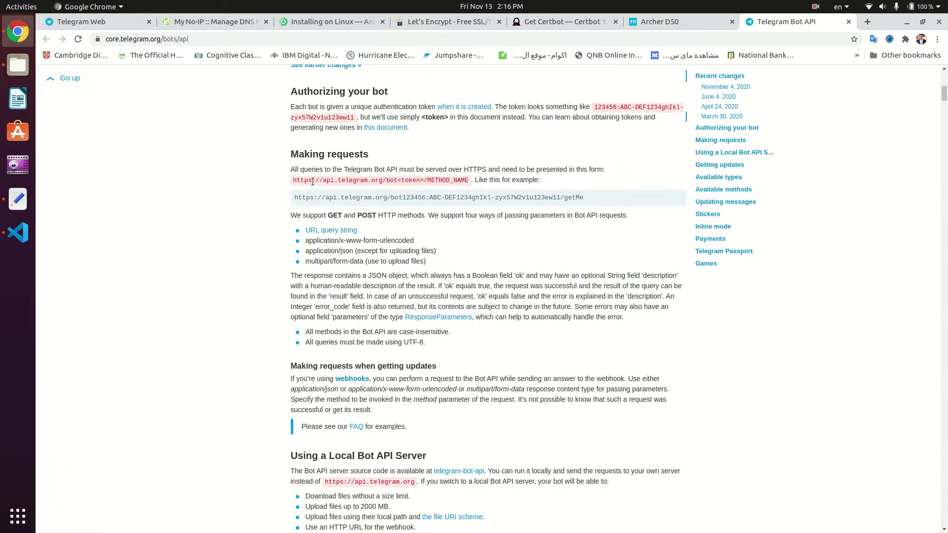
{"action": "left_click_drag", "start_coordinate": [323, 181], "coordinate": [423, 180]}
{"action": "double_click", "coordinate": [388, 181]}
{"action": "double_click", "coordinate": [452, 181]}
{"action": "scroll", "coordinate": [367, 231], "scroll_direction": "up", "scroll_amount": 1}
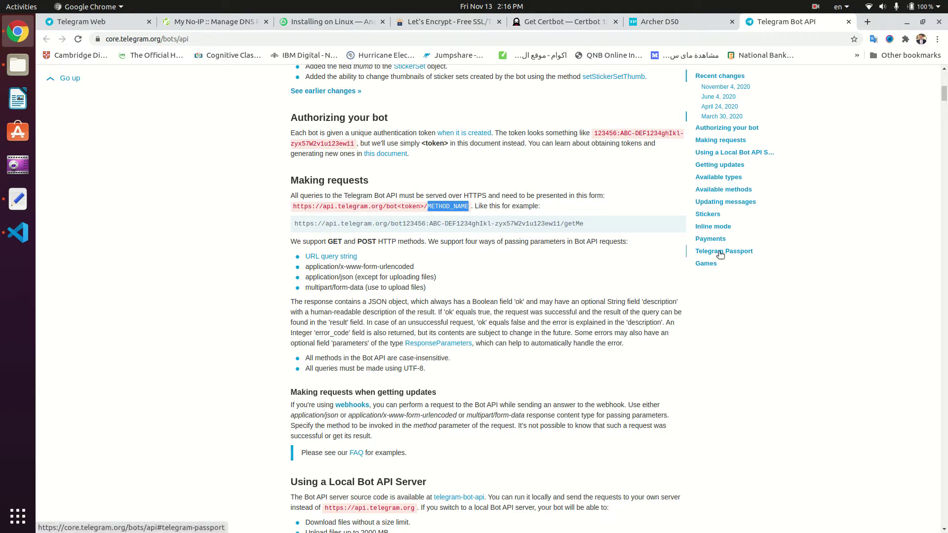
{"action": "left_click", "coordinate": [820, 244]}
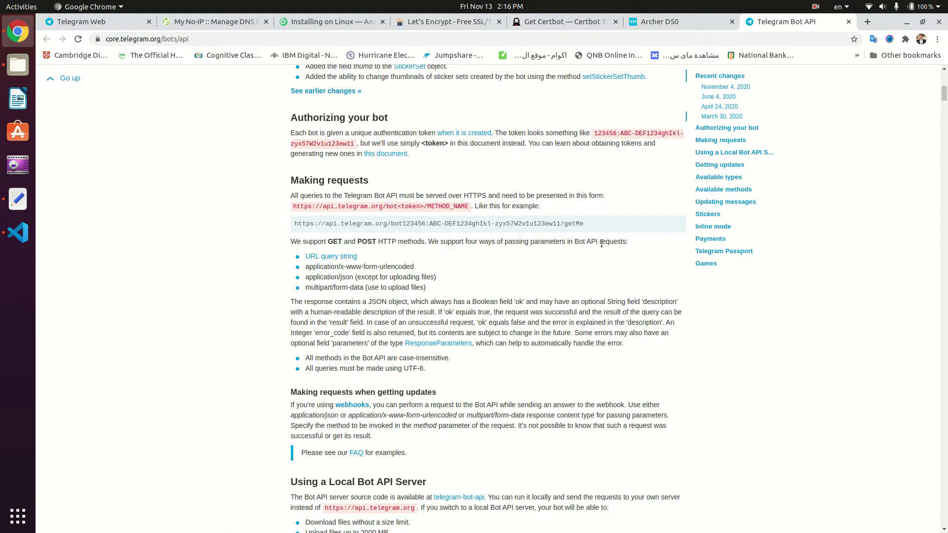
{"action": "scroll", "coordinate": [577, 251], "scroll_direction": "down", "scroll_amount": 4}
{"action": "scroll", "coordinate": [573, 251], "scroll_direction": "down", "scroll_amount": 20}
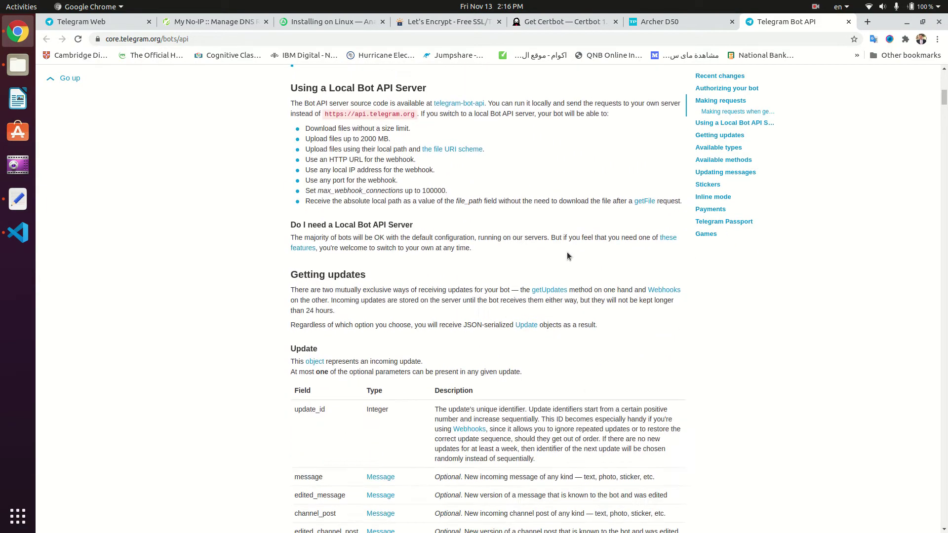
{"action": "scroll", "coordinate": [553, 256], "scroll_direction": "down", "scroll_amount": 20}
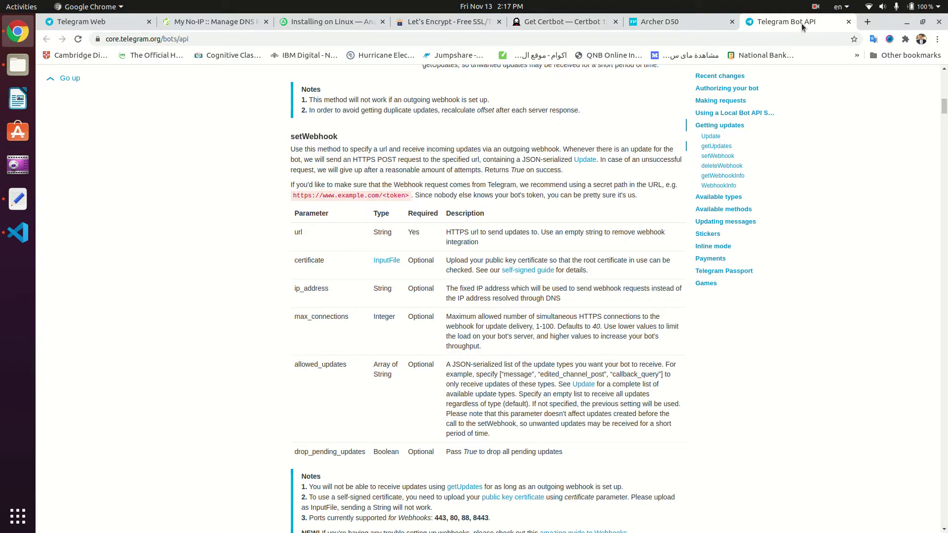
{"action": "scroll", "coordinate": [455, 192], "scroll_direction": "up", "scroll_amount": 20}
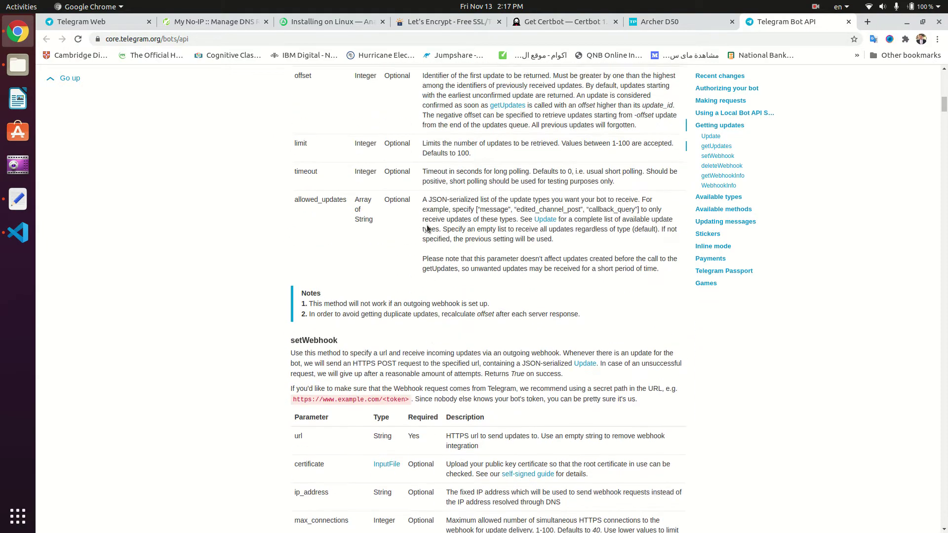
{"action": "scroll", "coordinate": [437, 251], "scroll_direction": "up", "scroll_amount": 11}
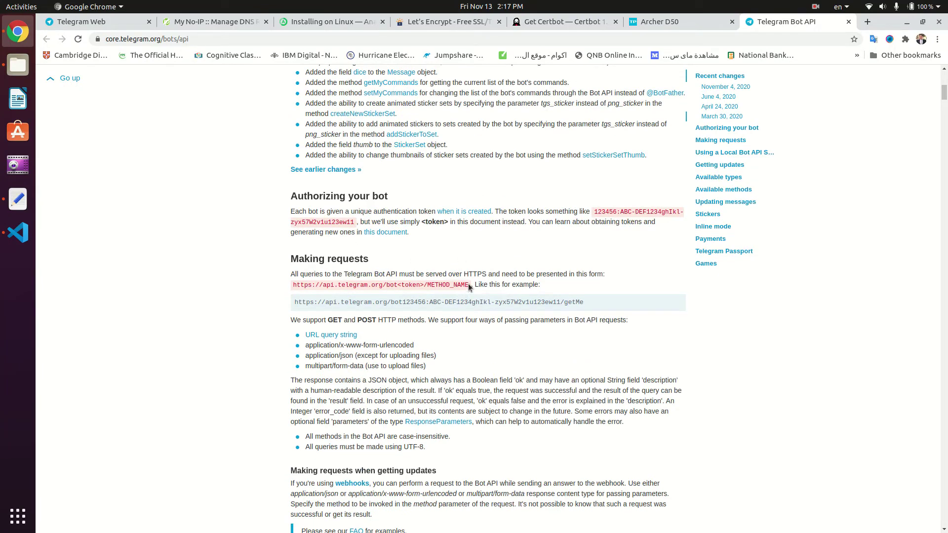
{"action": "left_click_drag", "start_coordinate": [468, 286], "coordinate": [293, 285]}
{"action": "key", "text": "ctrl+c"}
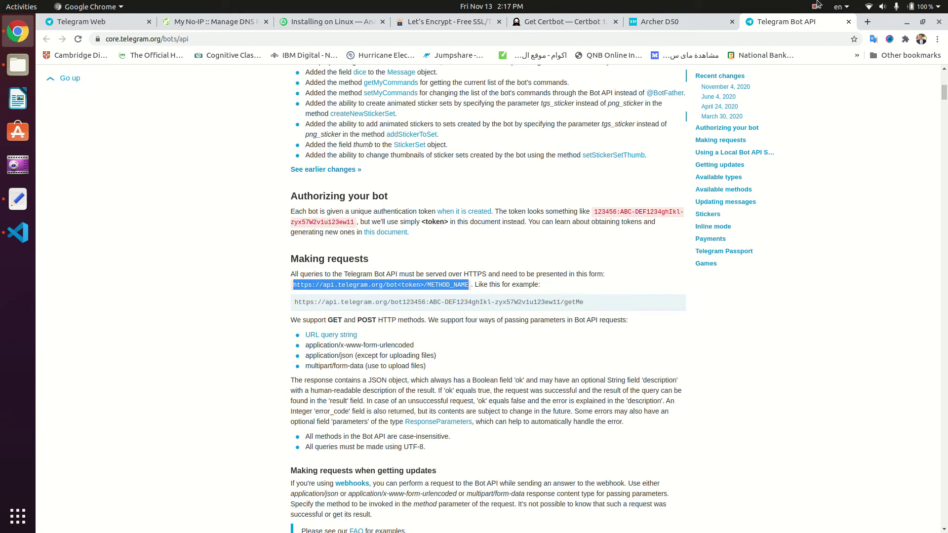
- Paste the URL template into a new tab's address bar and select its <token> placeholder
{"action": "left_click", "coordinate": [867, 21]}
{"action": "key", "text": "ctrl+v"}
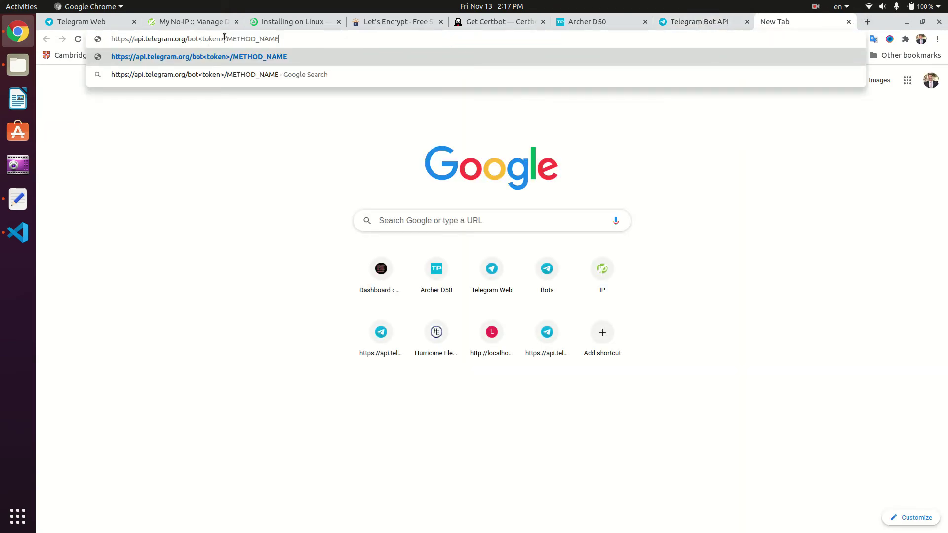
{"action": "left_click_drag", "start_coordinate": [225, 38], "coordinate": [200, 38]}
- Copy the bot token from BotFather's message and return to the URL template tab
{"action": "left_click", "coordinate": [113, 26]}
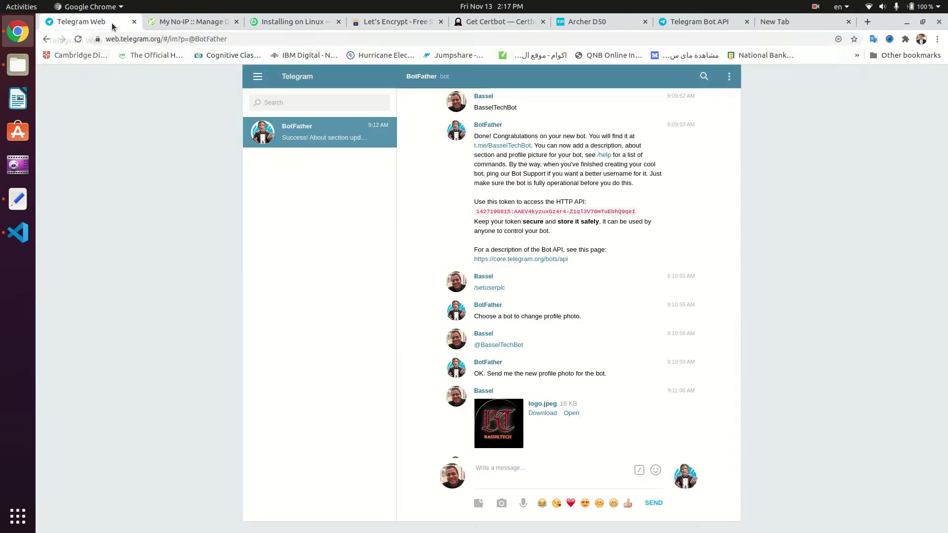
{"action": "left_click_drag", "start_coordinate": [639, 211], "coordinate": [478, 212]}
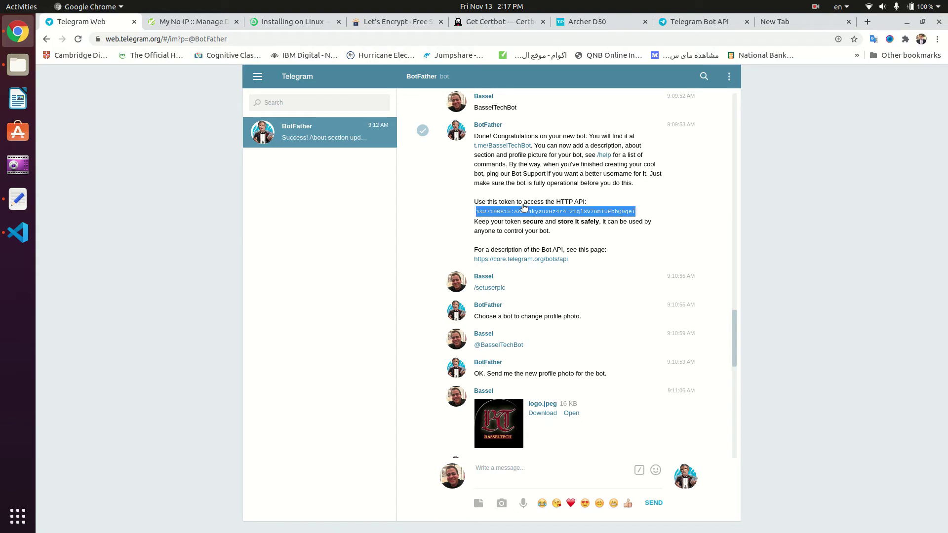
{"action": "left_click", "coordinate": [793, 22]}
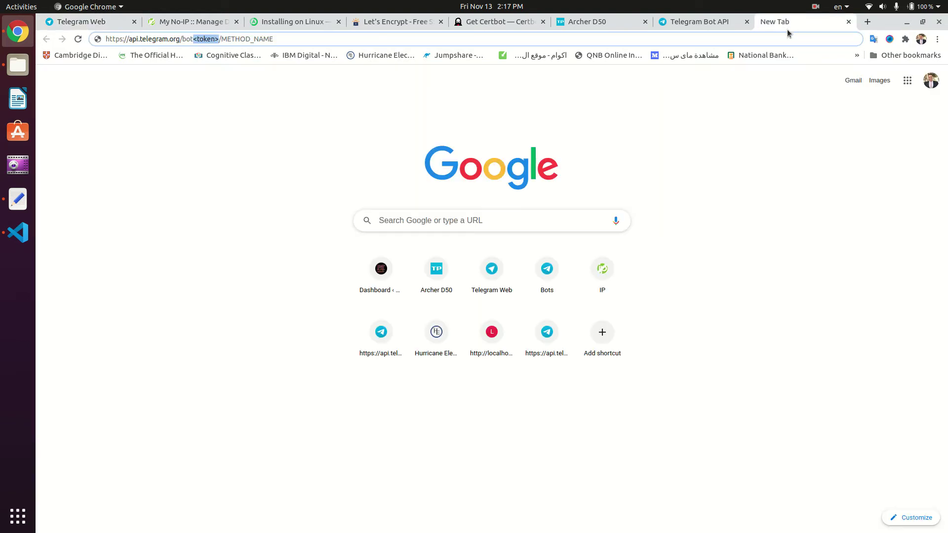
- Paste the bot token over <token>, replace METHOD_NAME with getWebhookInfo, and send the request
{"action": "right_click", "coordinate": [210, 39]}
{"action": "left_click", "coordinate": [238, 89]}
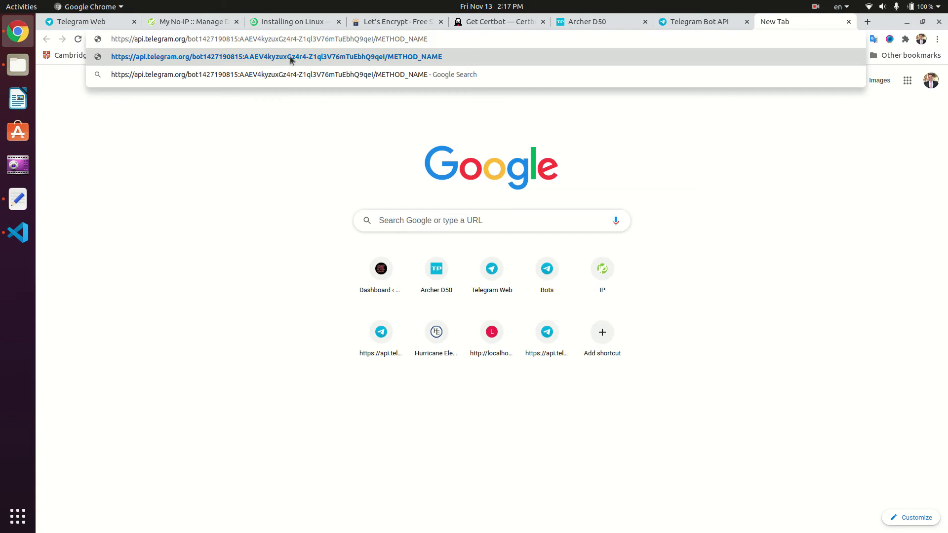
{"action": "double_click", "coordinate": [406, 39]}
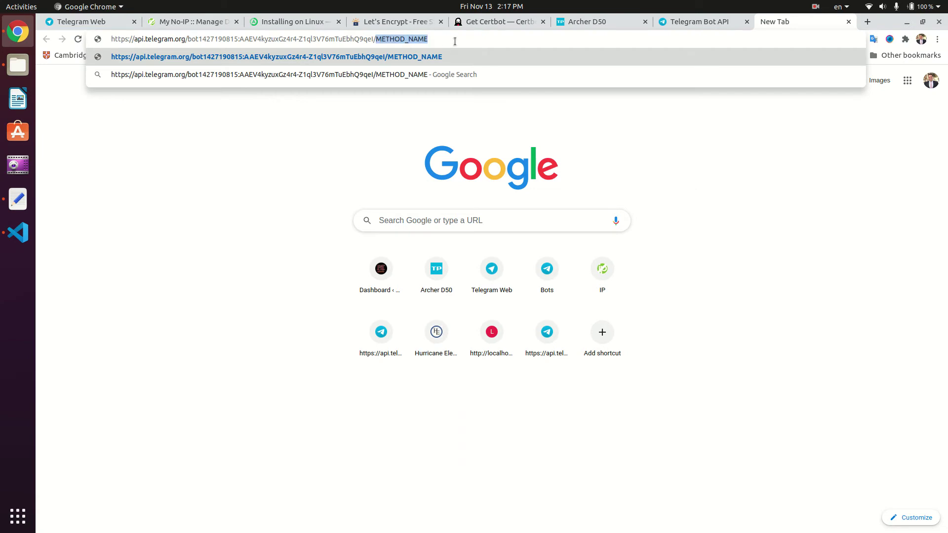
{"action": "key", "text": "BackSpace"}
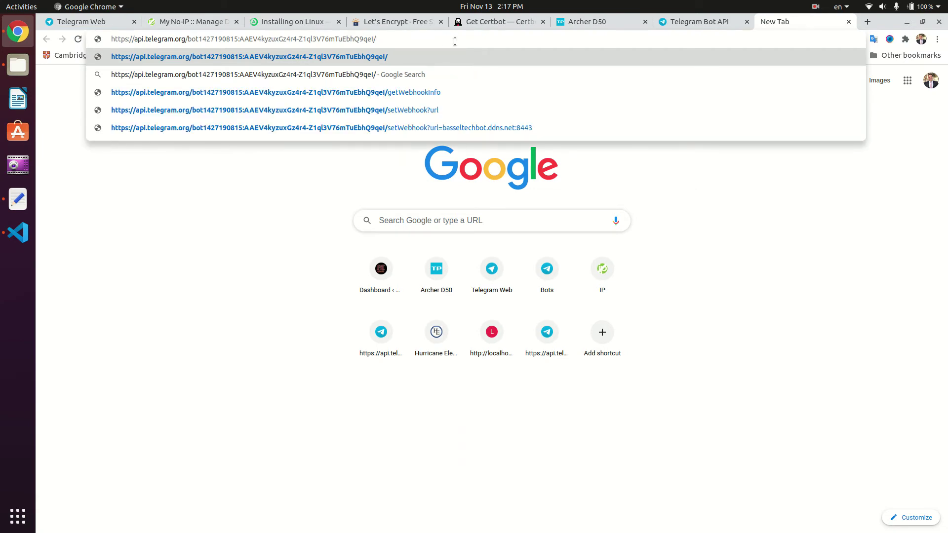
{"action": "type", "text": "getWe"}
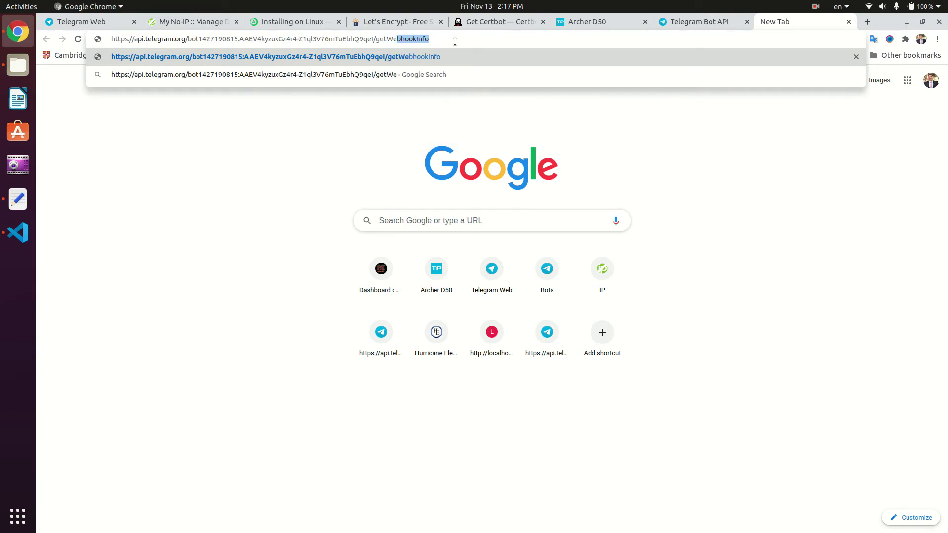
{"action": "key", "text": "Right"}
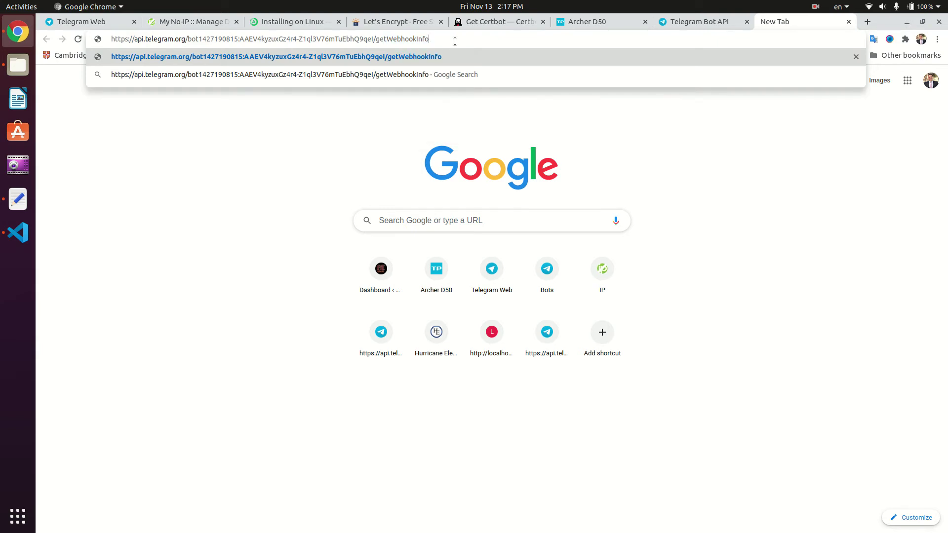
{"action": "key", "text": "Return"}
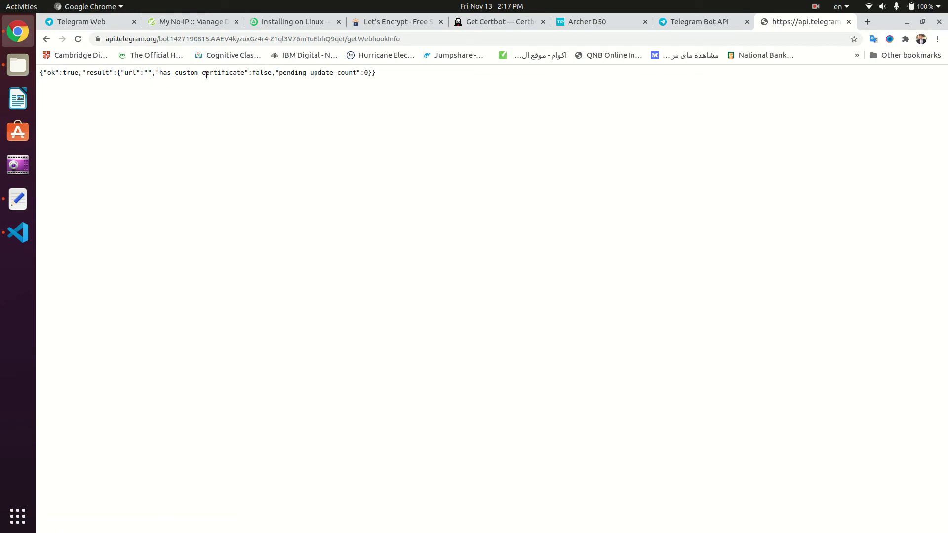
- Replace getWebhookInfo with setWebhook?url=basseltechbot.ddns.net:8443 and send the request
{"action": "left_click_drag", "start_coordinate": [144, 73], "coordinate": [148, 75]}
{"action": "left_click", "coordinate": [148, 81]}
{"action": "left_click", "coordinate": [170, 85]}
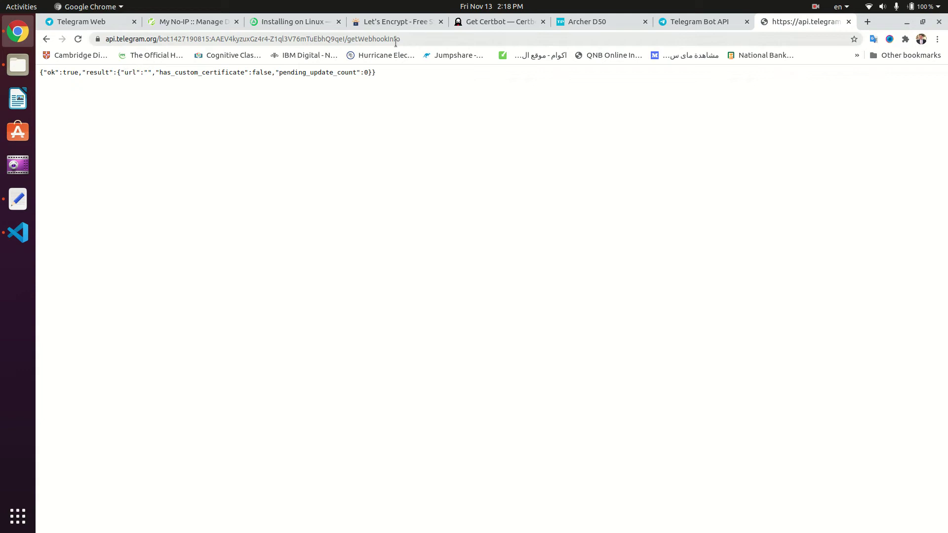
{"action": "double_click", "coordinate": [395, 39]}
{"action": "type", "text": "set"}
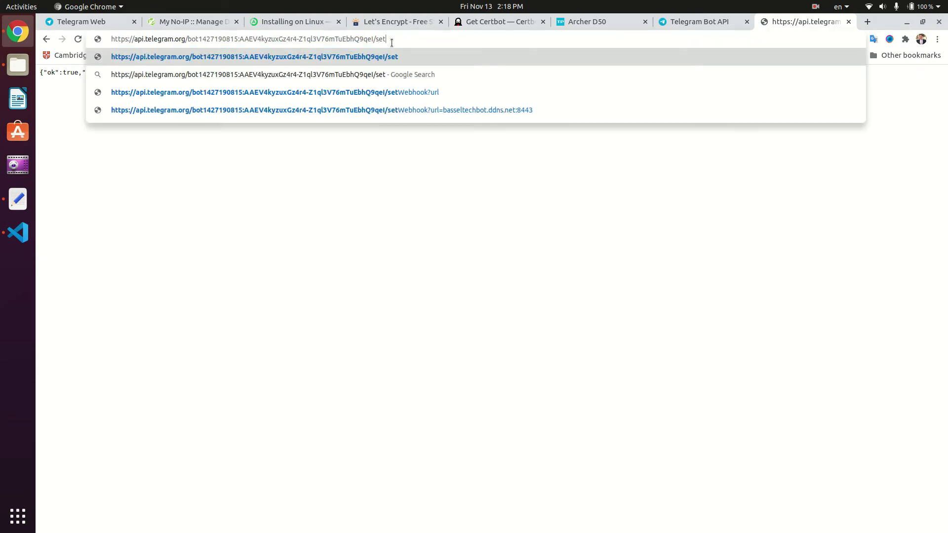
{"action": "type", "text": "Webhook"}
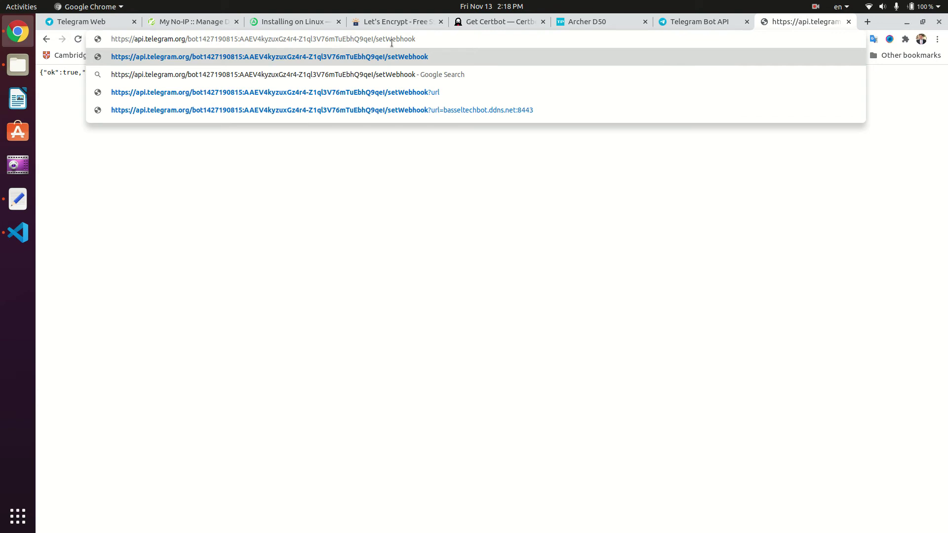
{"action": "type", "text": "?url"}
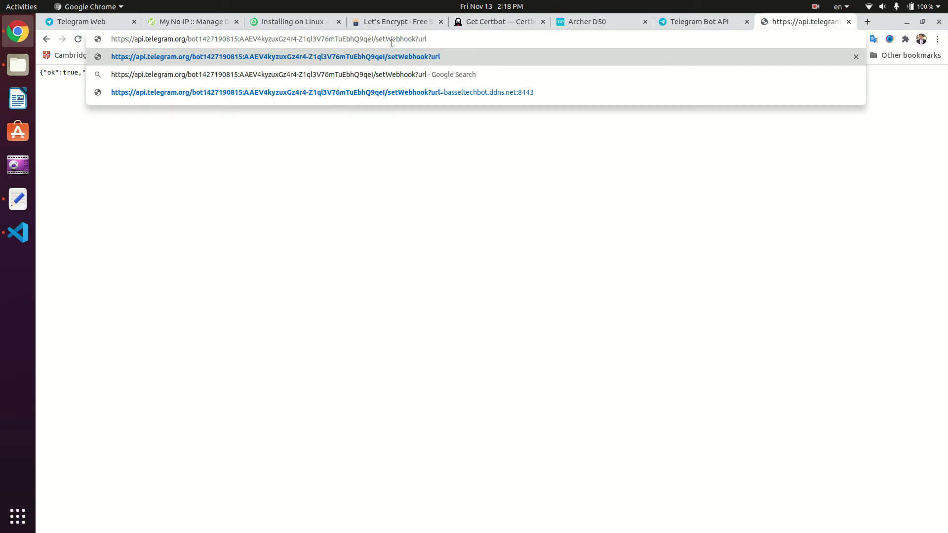
{"action": "type", "text": "=basselte"}
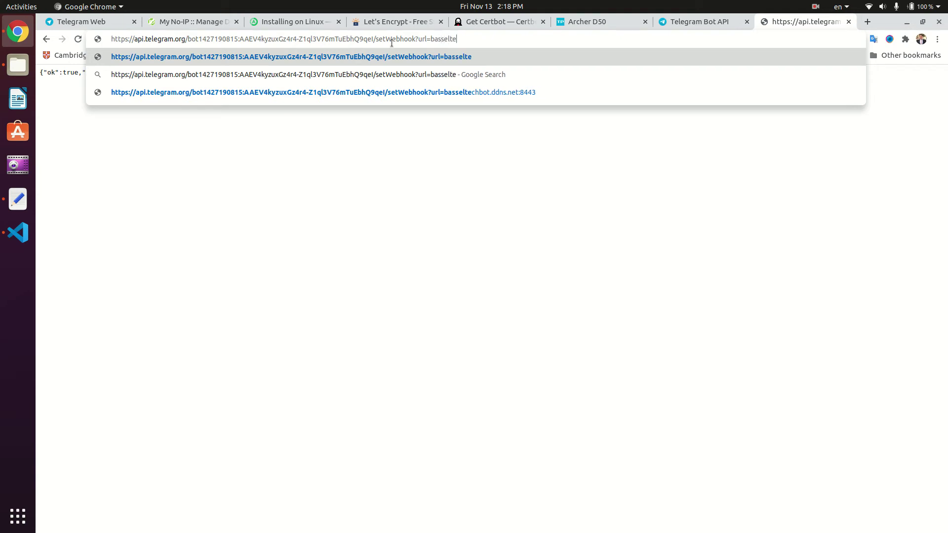
{"action": "type", "text": "chbot."}
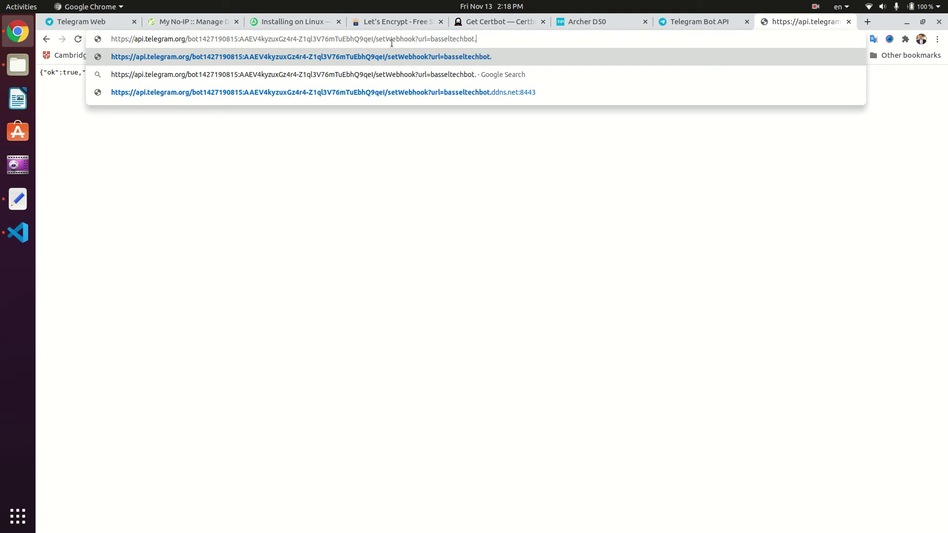
{"action": "type", "text": "ddns.net"}
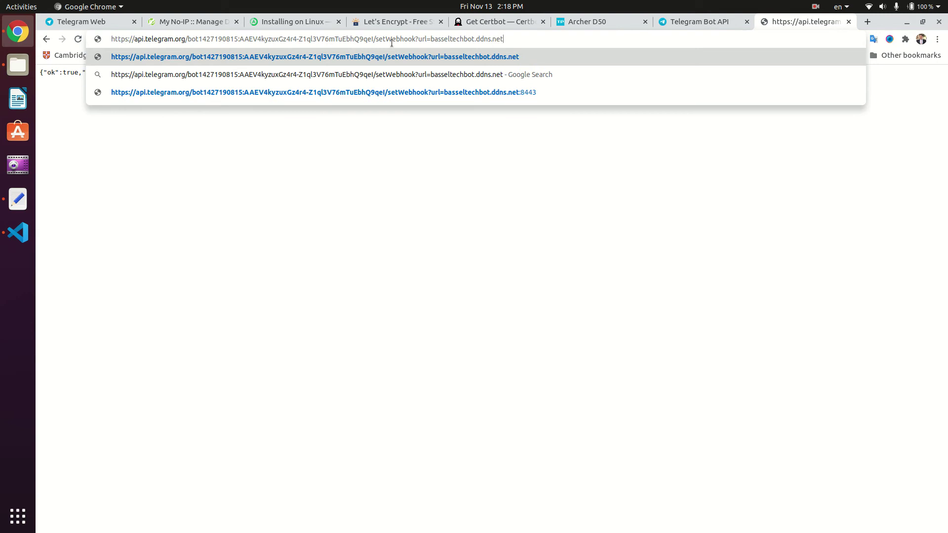
{"action": "type", "text": ":8443"}
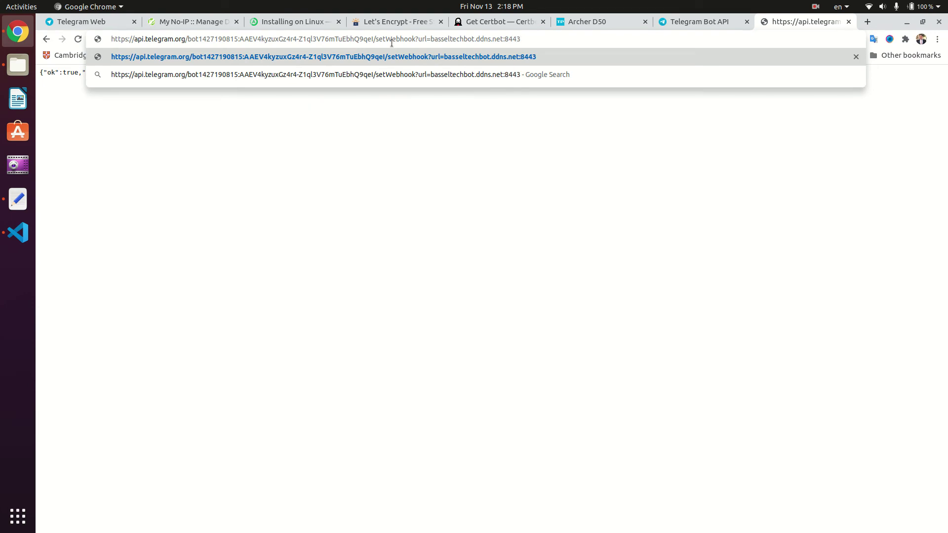
{"action": "key", "text": "Return"}
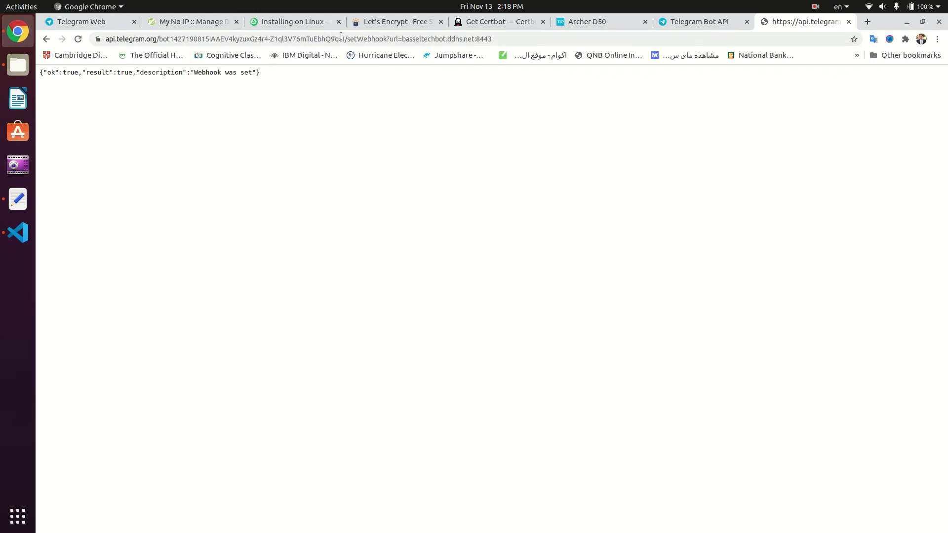
- Request getWebhookInfo again and select the basseltechbot.ddns.net:8443 url value in the response
{"action": "left_click_drag", "start_coordinate": [350, 38], "coordinate": [564, 38]}
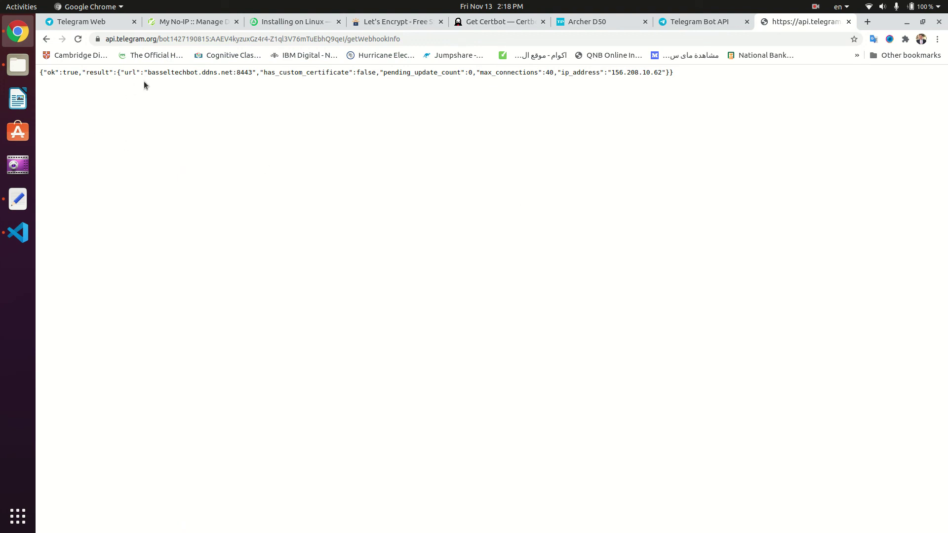
{"action": "left_click_drag", "start_coordinate": [147, 72], "coordinate": [258, 74]}
{"action": "key", "text": "alt+Tab"}
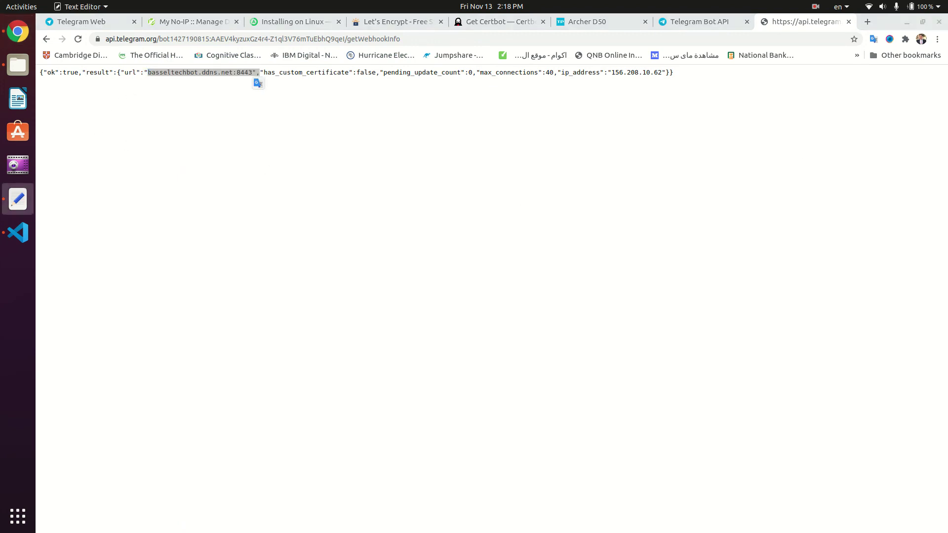